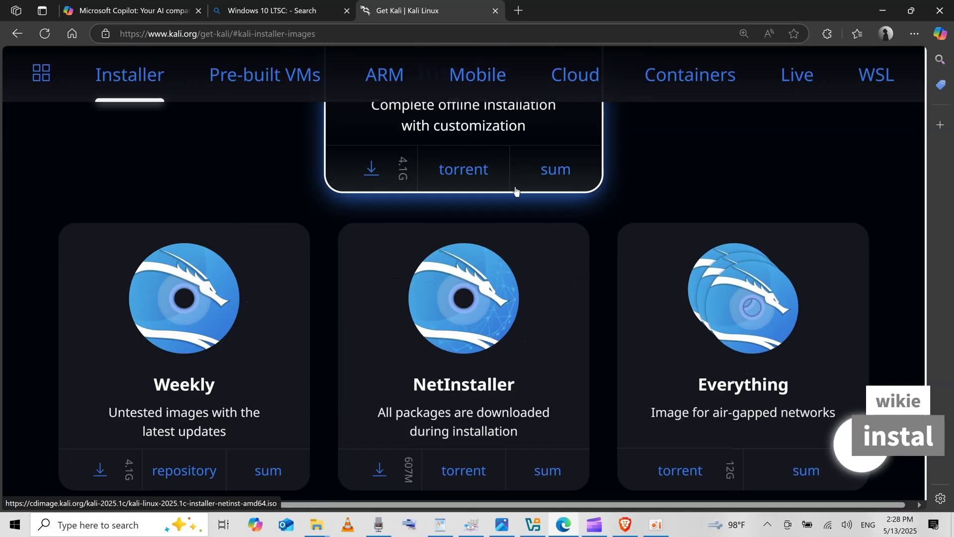
Step: Download the 4.1 GB Kali Linux 2025.1c Installer ISO from kali.org/get-kali in Edge
{"action": "scroll", "coordinate": [481, 164], "scroll_direction": "up", "scroll_amount": 3, "text": "ctrl"}
{"action": "left_click", "coordinate": [471, 196]}
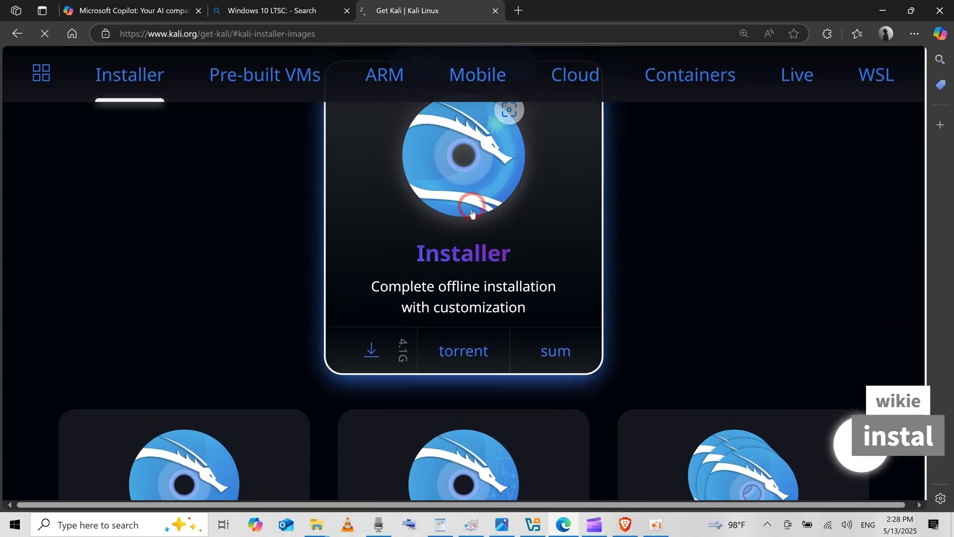
{"action": "left_click", "coordinate": [369, 353]}
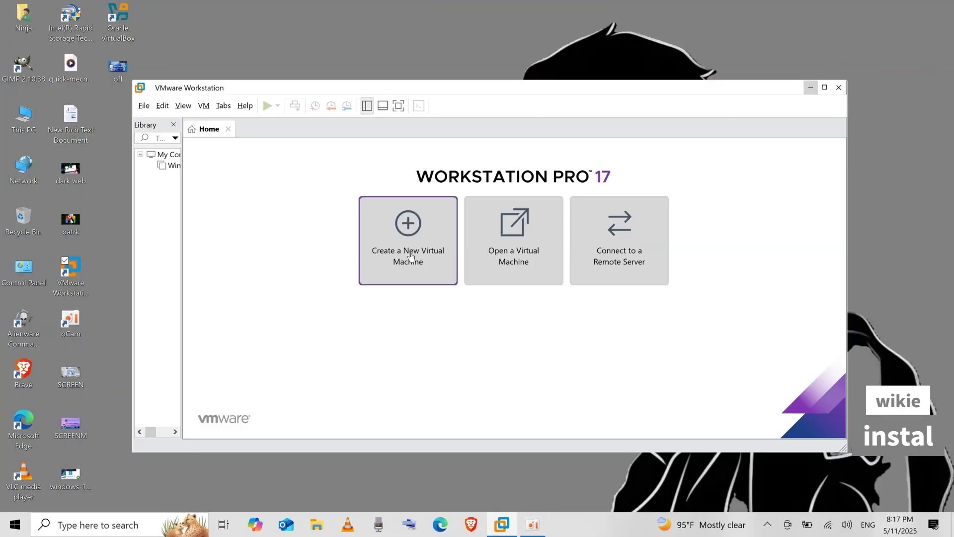
Step: Start a Typical new virtual machine that installs from the Kali installer ISO
{"action": "left_click", "coordinate": [411, 256]}
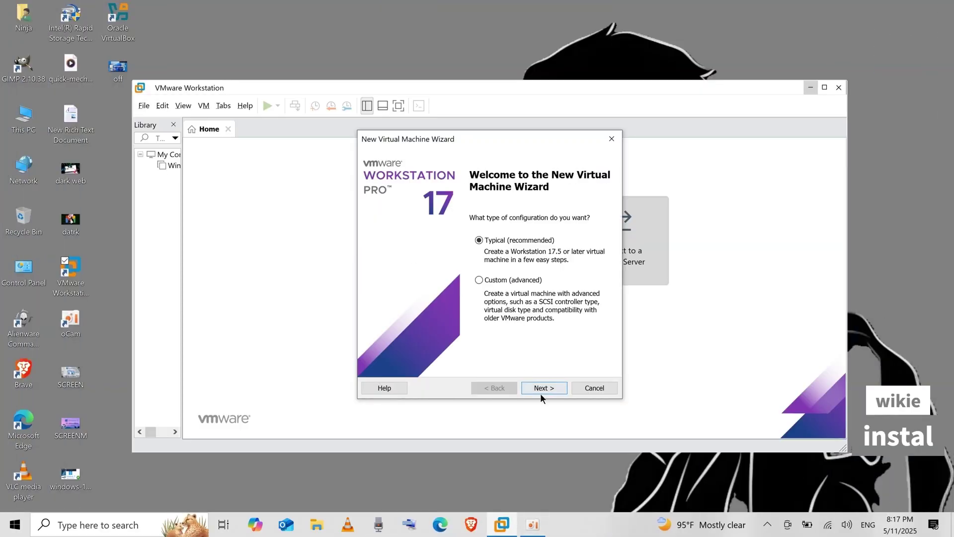
{"action": "left_click", "coordinate": [542, 389]}
{"action": "left_click", "coordinate": [386, 268]}
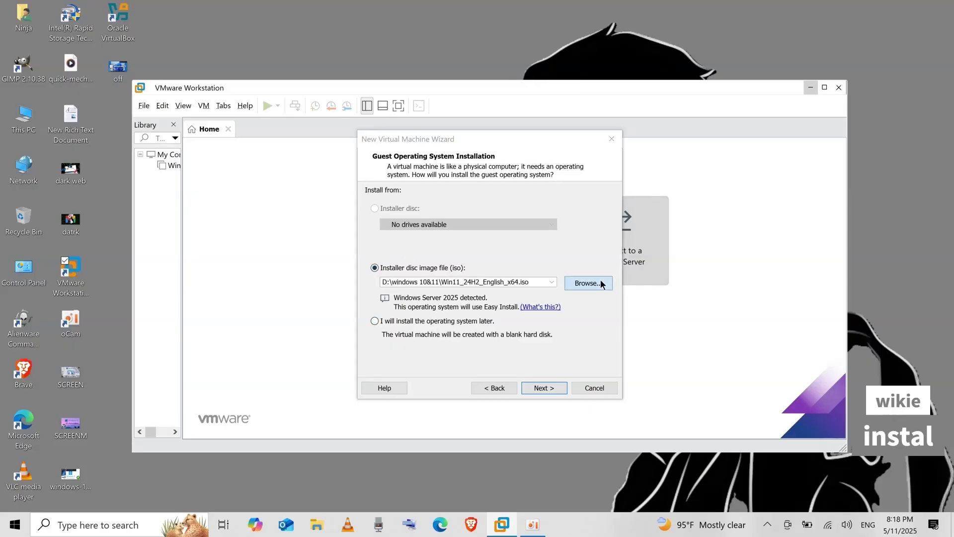
{"action": "left_click", "coordinate": [589, 282]}
{"action": "double_click", "coordinate": [528, 247]}
{"action": "left_click", "coordinate": [560, 386]}
Step: Set the guest operating system to Linux, version Ubuntu
{"action": "left_click", "coordinate": [383, 215]}
{"action": "left_click", "coordinate": [425, 271]}
{"action": "left_click", "coordinate": [426, 271]}
{"action": "left_click", "coordinate": [532, 387]}
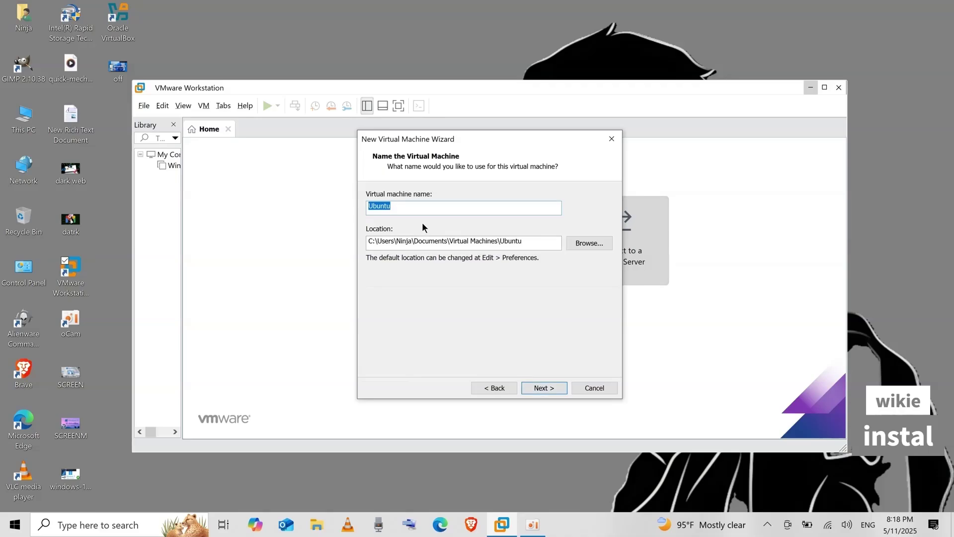
Step: Name the virtual machine 'kali linux' and continue past the disk capacity page
{"action": "type", "text": "kal"}
{"action": "key", "text": "BackSpace"}
{"action": "key", "text": "BackSpace"}
{"action": "key", "text": "BackSpace"}
{"action": "type", "text": "kal"}
{"action": "key", "text": "BackSpace"}
{"action": "key", "text": "BackSpace"}
{"action": "type", "text": "ali linu"}
{"action": "key", "text": "Return"}
{"action": "type", "text": "23.0"}
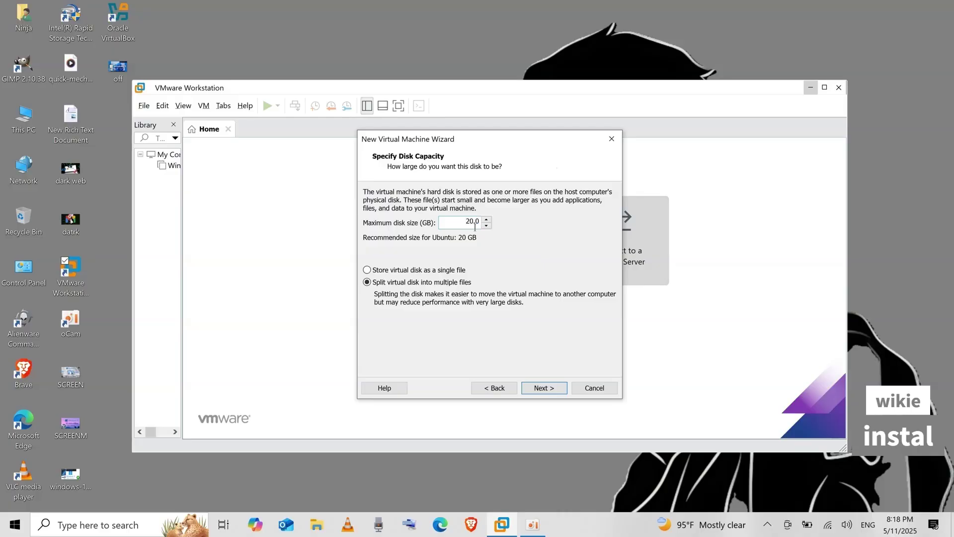
{"action": "left_click", "coordinate": [532, 387]}
Step: Customize hardware to 8192 MB memory and 2 cores per processor, 4 cores total
{"action": "left_click", "coordinate": [446, 317]}
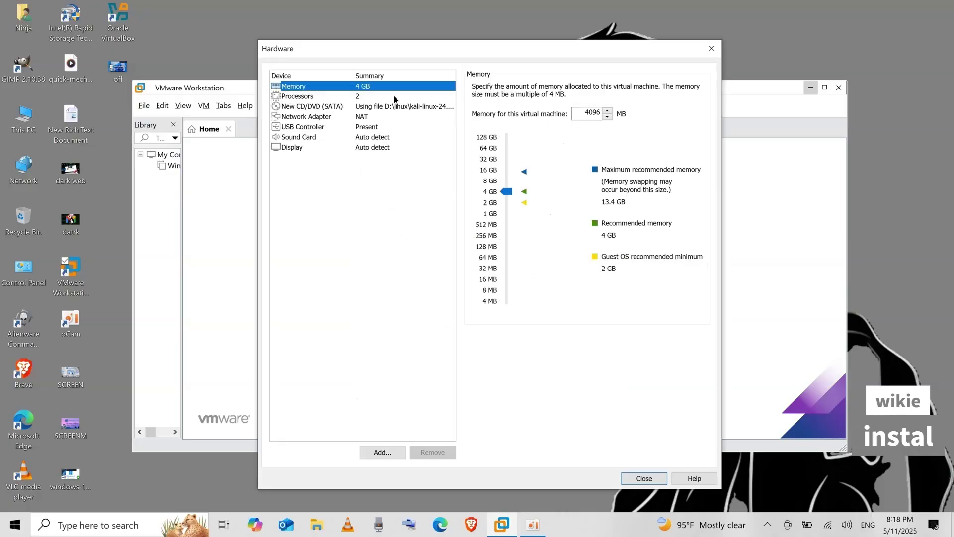
{"action": "left_click_drag", "start_coordinate": [506, 192], "coordinate": [506, 180]}
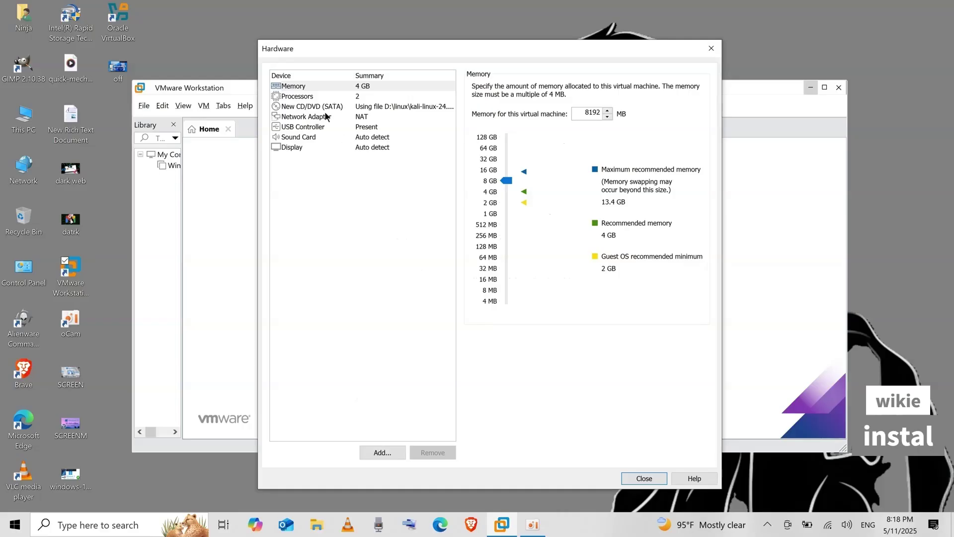
{"action": "left_click", "coordinate": [297, 96]}
{"action": "left_click", "coordinate": [618, 87]}
{"action": "left_click", "coordinate": [618, 103]}
{"action": "left_click", "coordinate": [586, 115]}
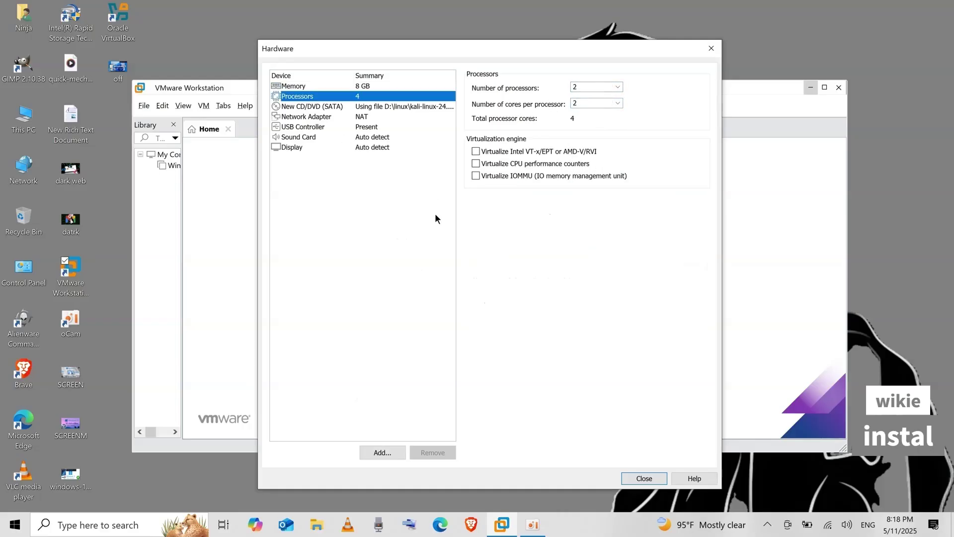
{"action": "left_click", "coordinate": [315, 147]}
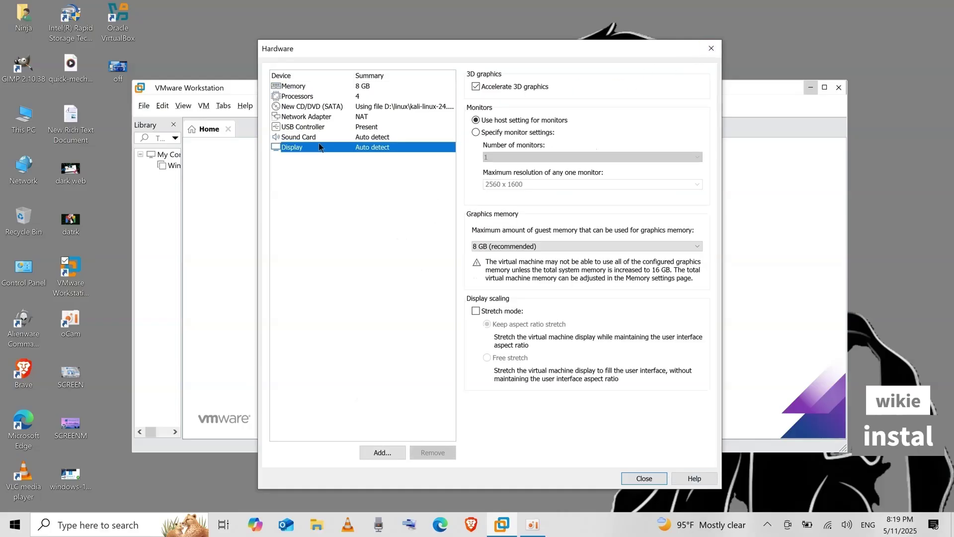
{"action": "left_click", "coordinate": [293, 86]}
{"action": "left_click", "coordinate": [645, 478]}
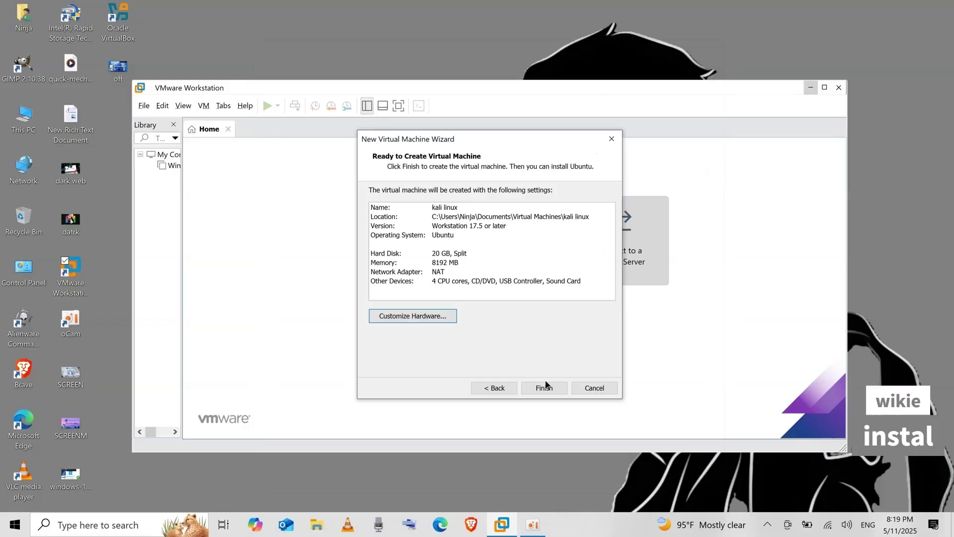
Step: Finish creating the kali linux machine and enlarge the VMware window to show the guest
{"action": "left_click", "coordinate": [544, 386]}
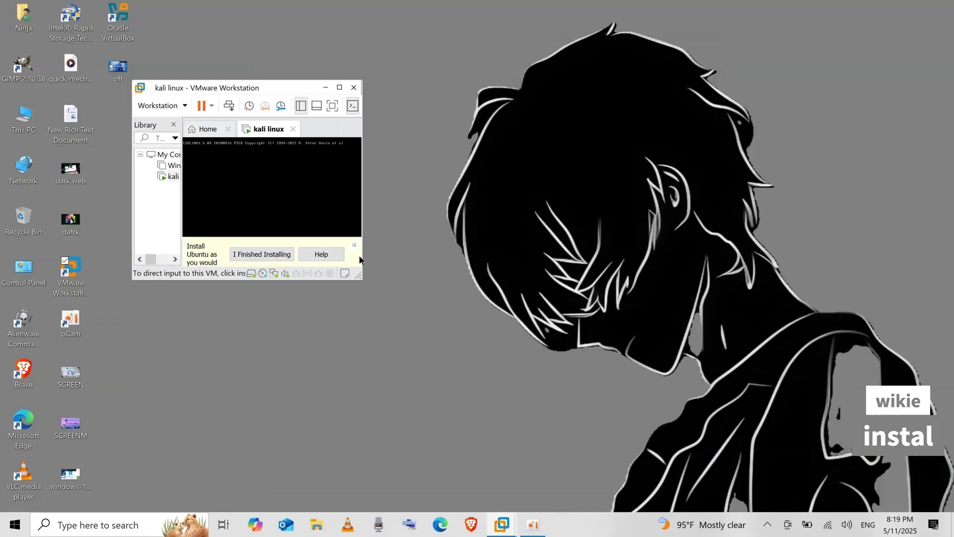
{"action": "left_click_drag", "start_coordinate": [238, 88], "coordinate": [464, 124]}
{"action": "left_click_drag", "start_coordinate": [564, 347], "coordinate": [644, 384]}
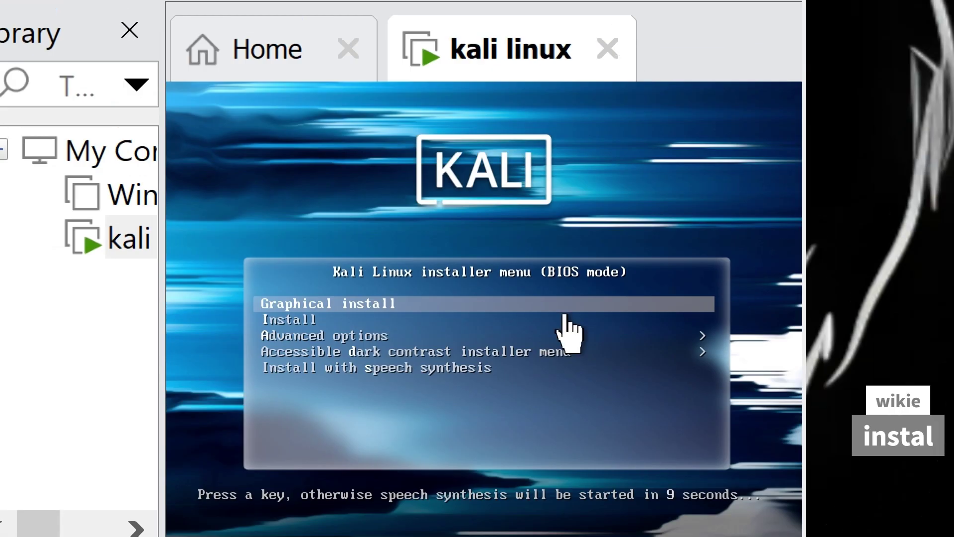
Step: Stop the boot countdown and launch Graphical install from the Kali boot menu
{"action": "key", "text": "Down"}
{"action": "key", "text": "Up"}
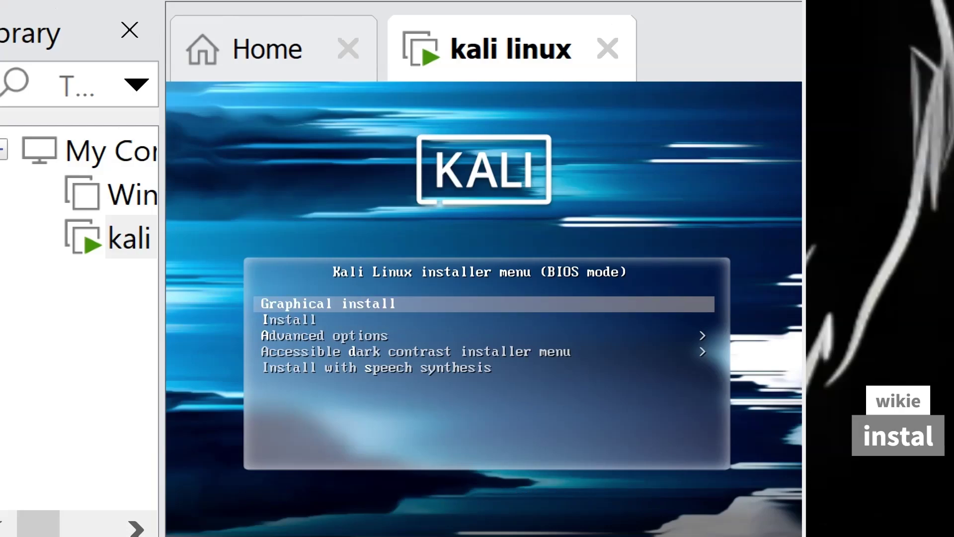
{"action": "key", "text": "Return"}
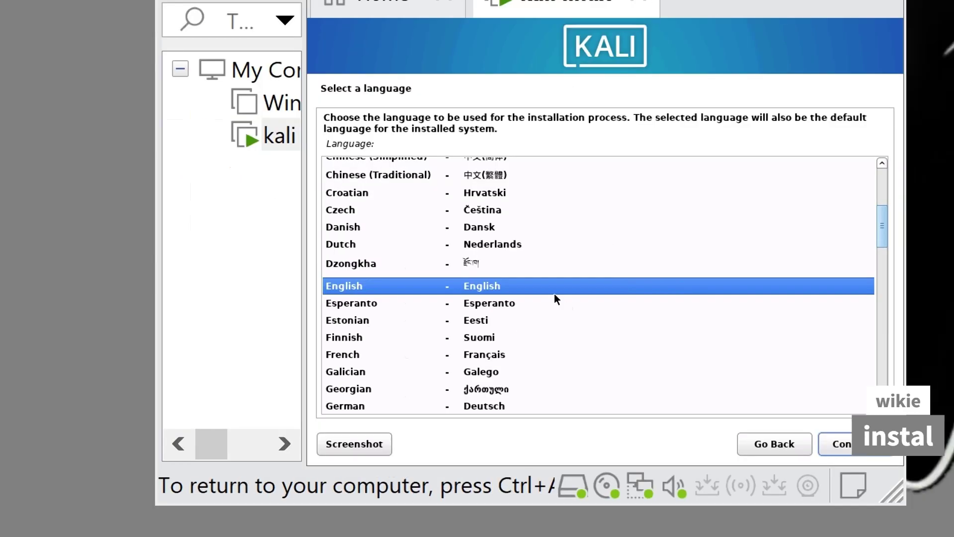
Step: Choose English, United States as location, and the American English keymap
{"action": "double_click", "coordinate": [462, 287]}
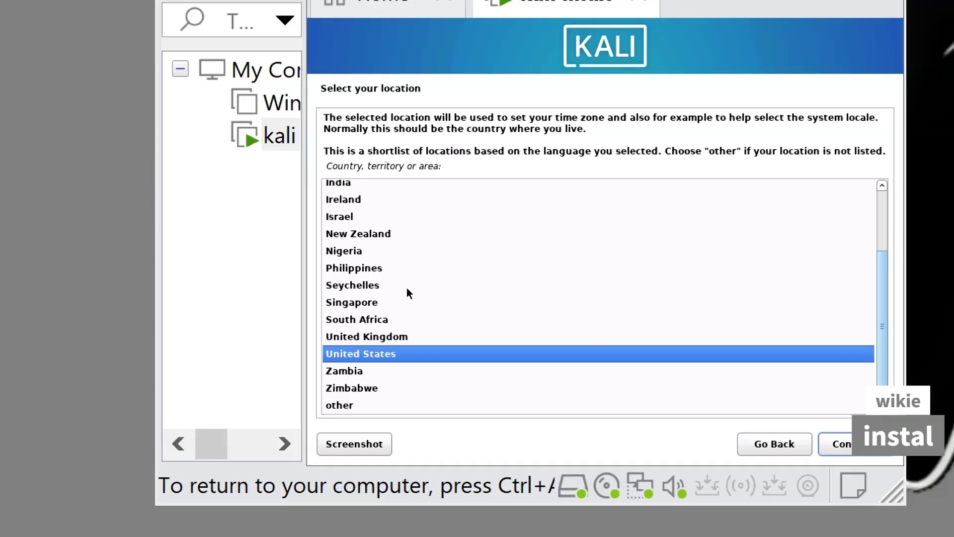
{"action": "left_click", "coordinate": [442, 372]}
{"action": "left_click", "coordinate": [442, 355]}
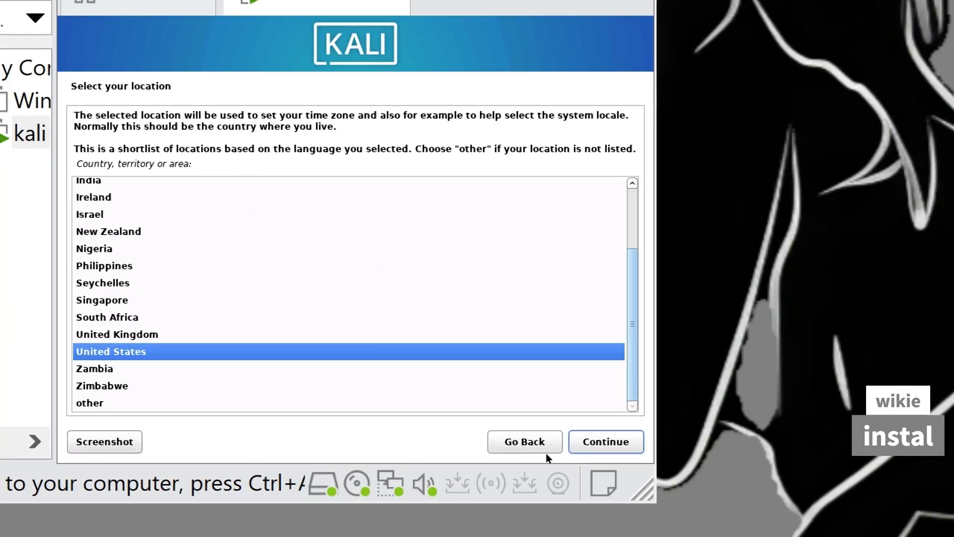
{"action": "left_click", "coordinate": [597, 441]}
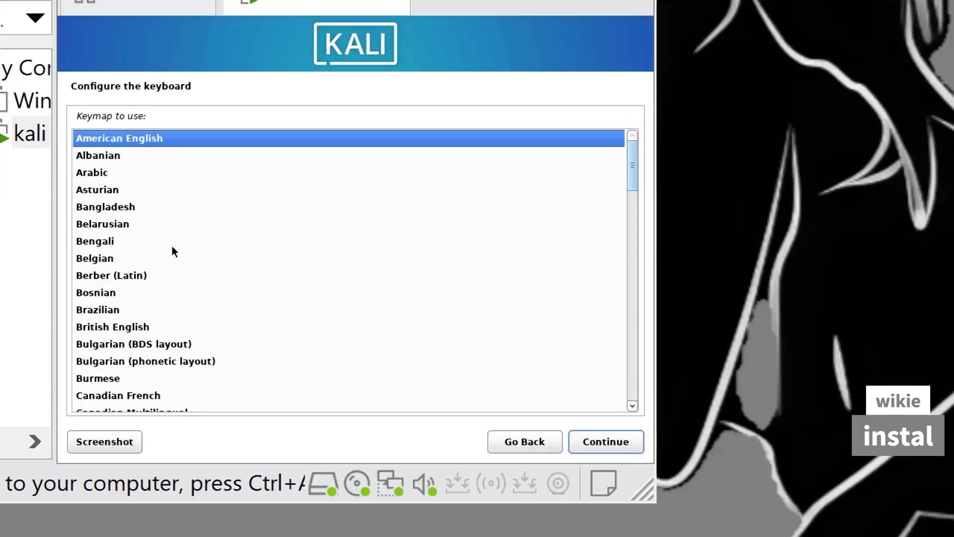
{"action": "key", "text": "Return"}
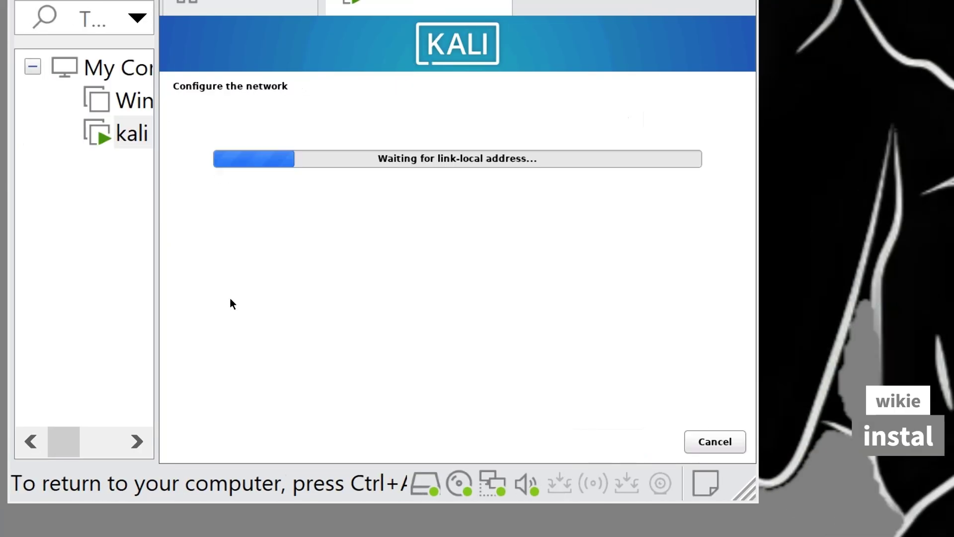
Step: Keep hostname kali with an empty domain, enter the user's full name, accept the suggested username
{"action": "key", "text": "Return"}
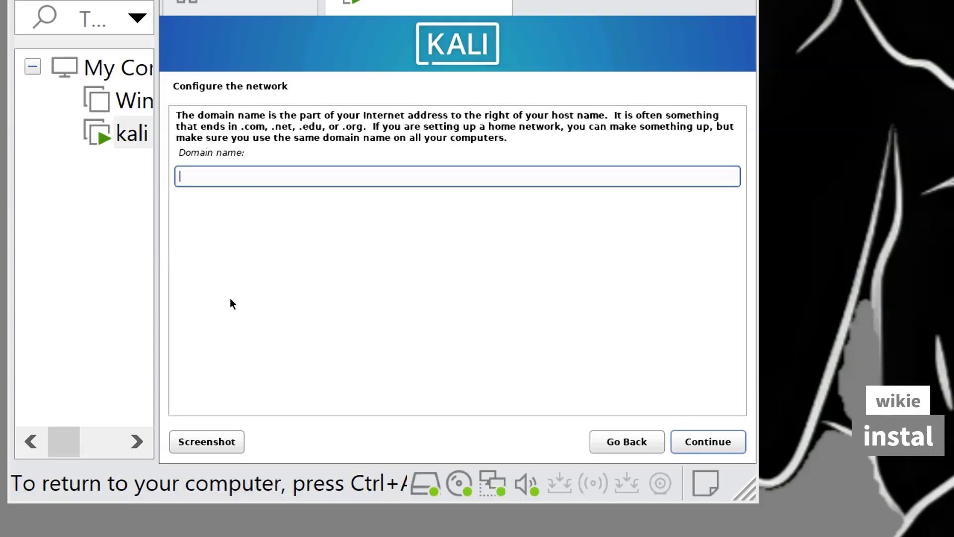
{"action": "key", "text": "Return"}
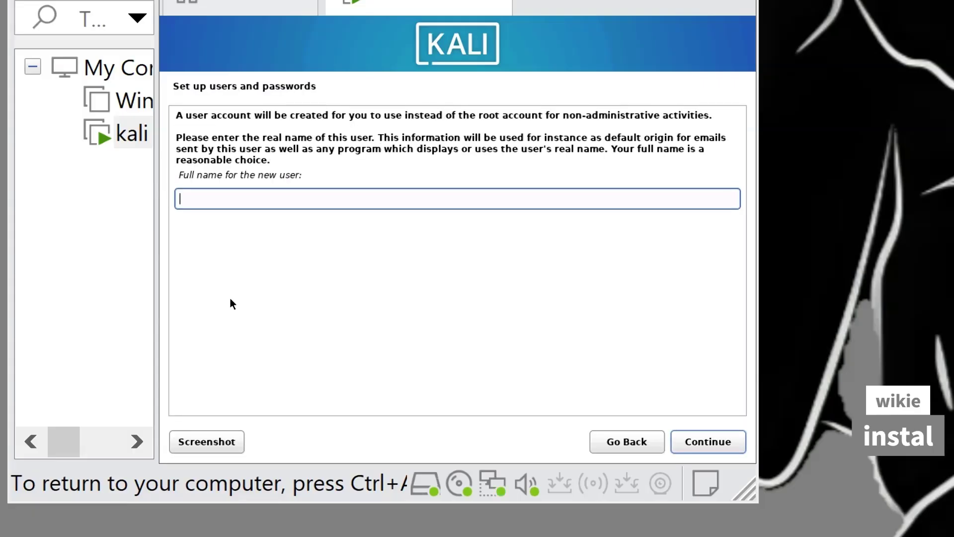
{"action": "type", "text": "ninja"}
{"action": "key", "text": "Return"}
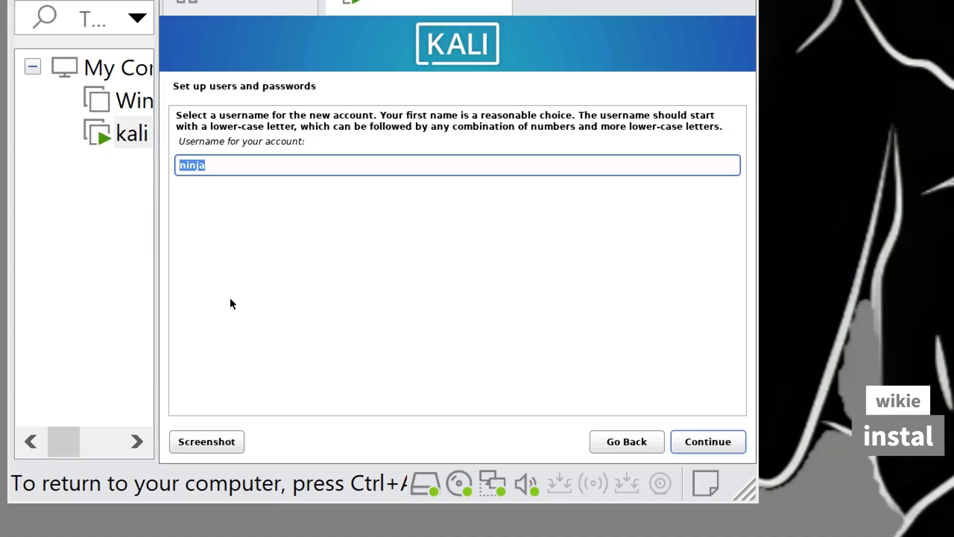
{"action": "key", "text": "Return"}
Step: Type the account password, re-enter it in the verify field, and continue
{"action": "type", "text": "kali"}
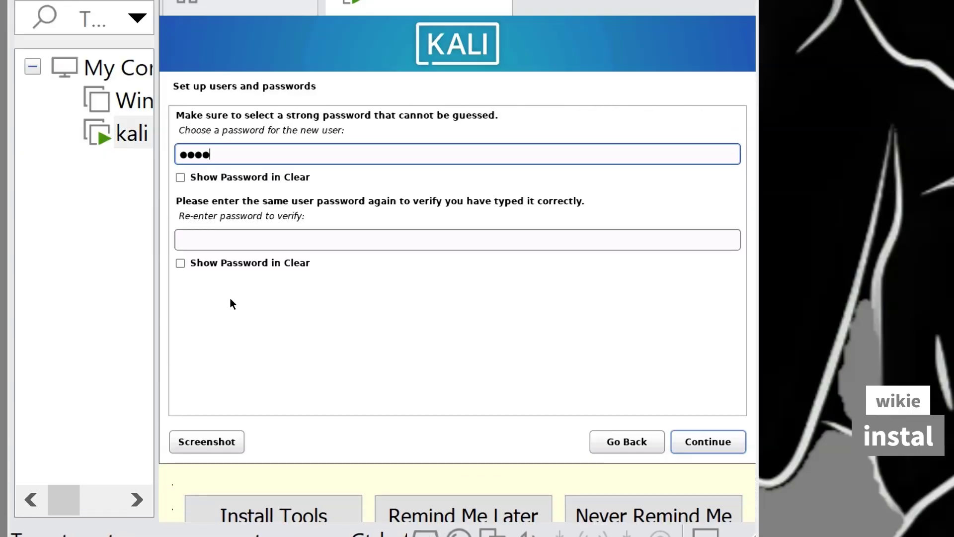
{"action": "type", "text": "a"}
{"action": "key", "text": "Tab"}
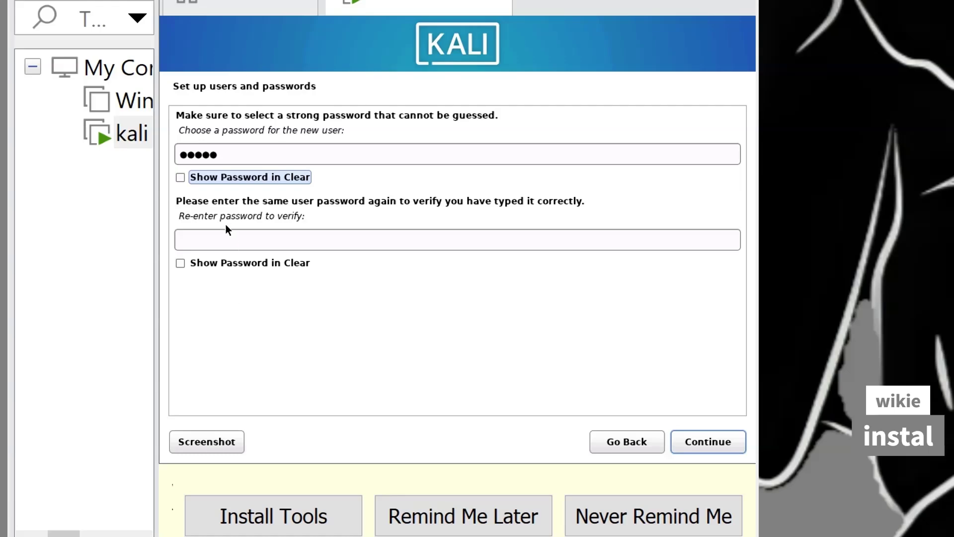
{"action": "left_click", "coordinate": [235, 149]}
{"action": "double_click", "coordinate": [235, 149]}
{"action": "type", "text": "kali"}
{"action": "key", "text": "Tab"}
{"action": "key", "text": "Tab"}
{"action": "type", "text": "kali1"}
{"action": "key", "text": "Return"}
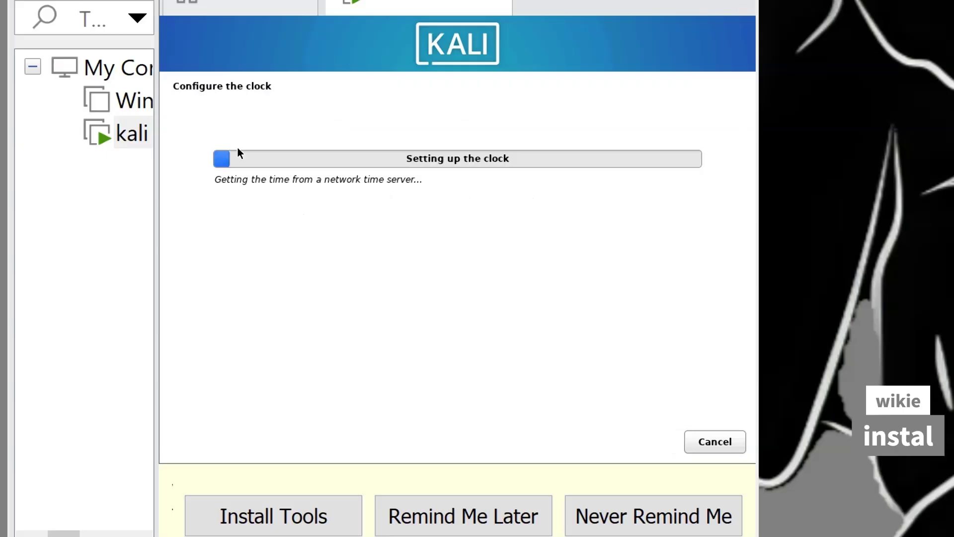
Step: Accept the time zone, use guided entire-disk partitioning with all files in one partition, and write changes
{"action": "key", "text": "Return"}
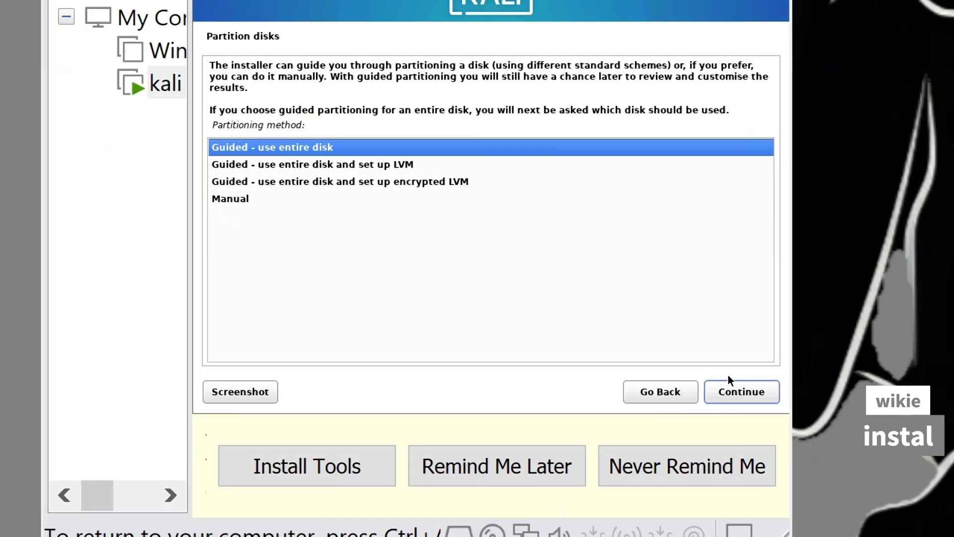
{"action": "left_click", "coordinate": [742, 390]}
{"action": "left_click", "coordinate": [743, 390]}
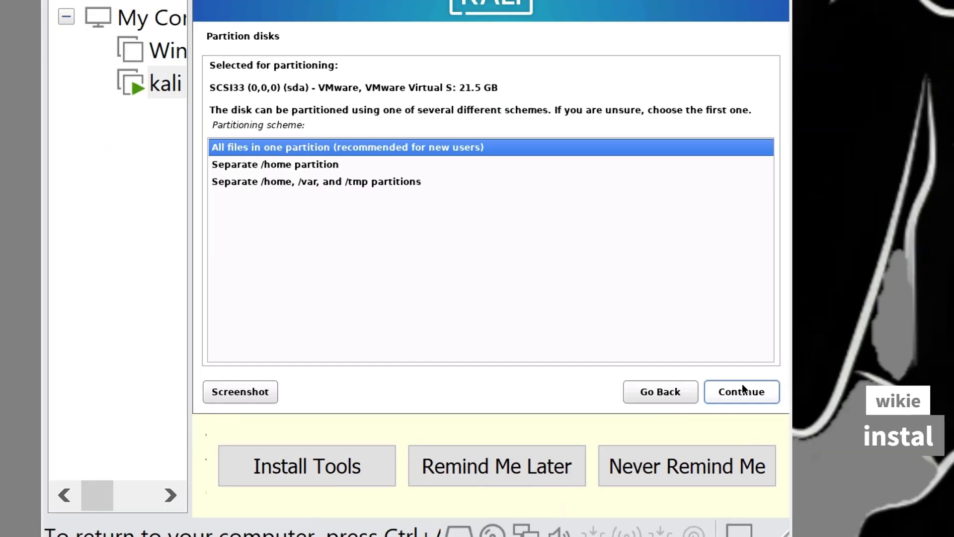
{"action": "left_click", "coordinate": [742, 390]}
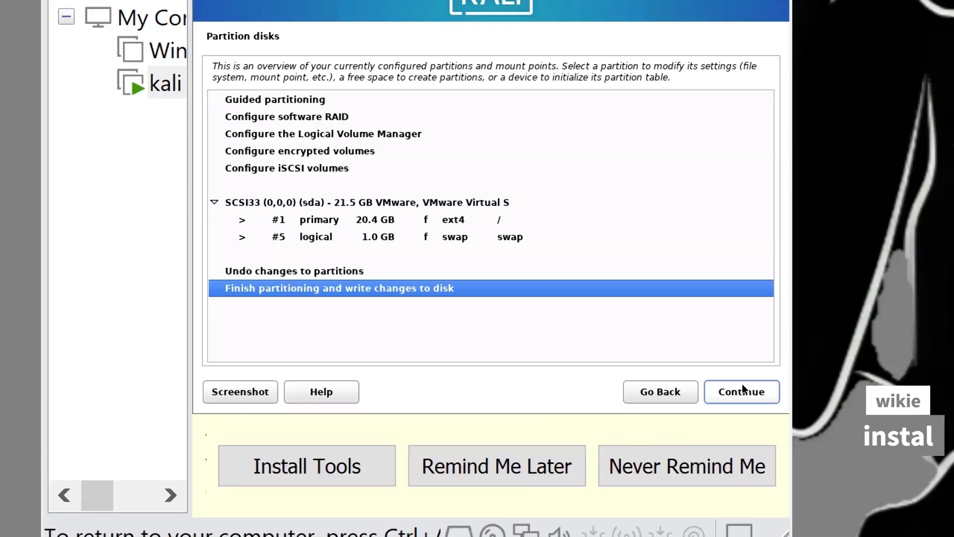
{"action": "left_click", "coordinate": [745, 392]}
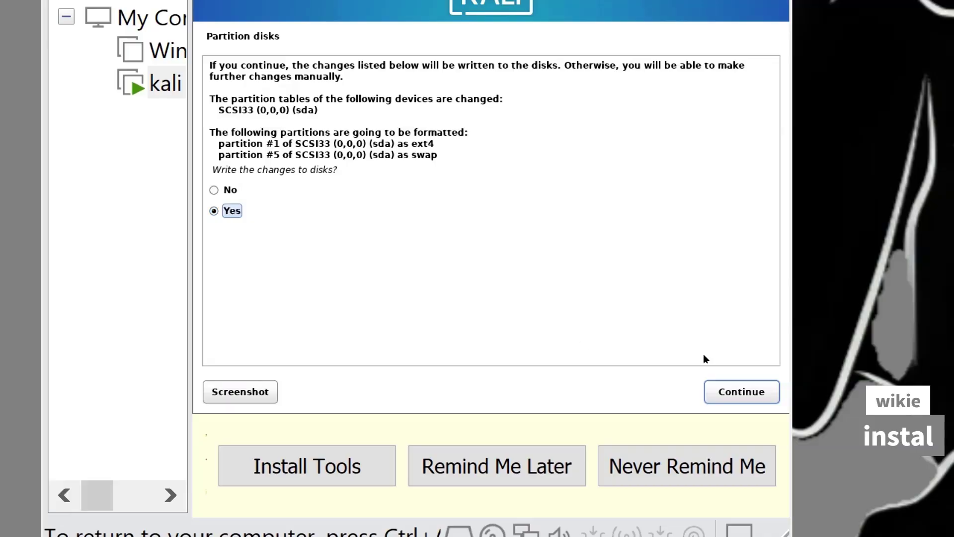
{"action": "left_click", "coordinate": [716, 384]}
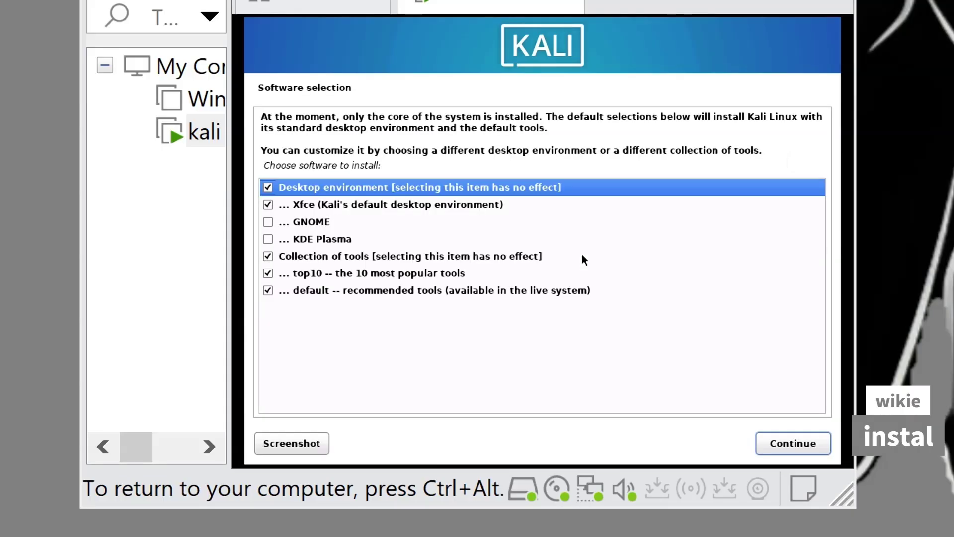
Step: Leave GNOME unticked so only Xfce and the default tools install, then start the software installation
{"action": "left_click", "coordinate": [276, 237]}
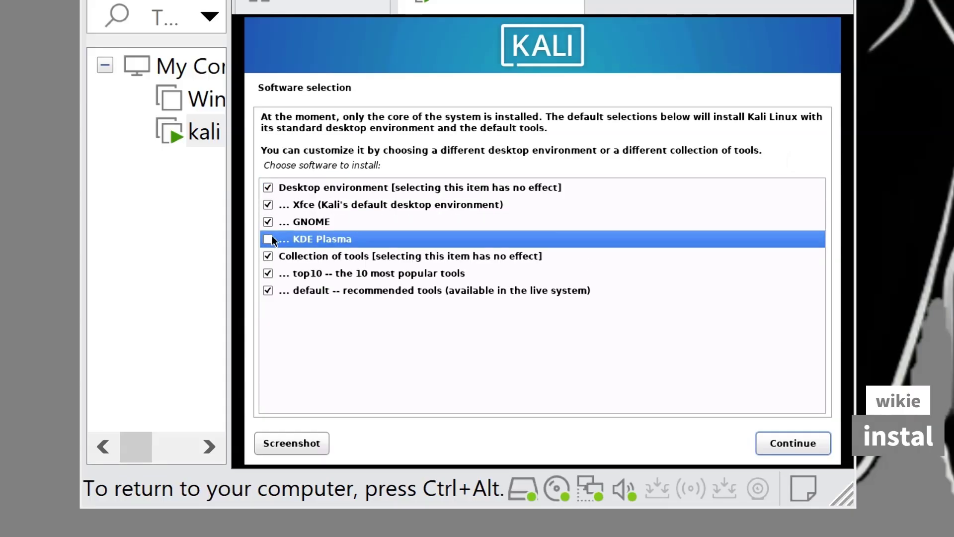
{"action": "left_click", "coordinate": [268, 229]}
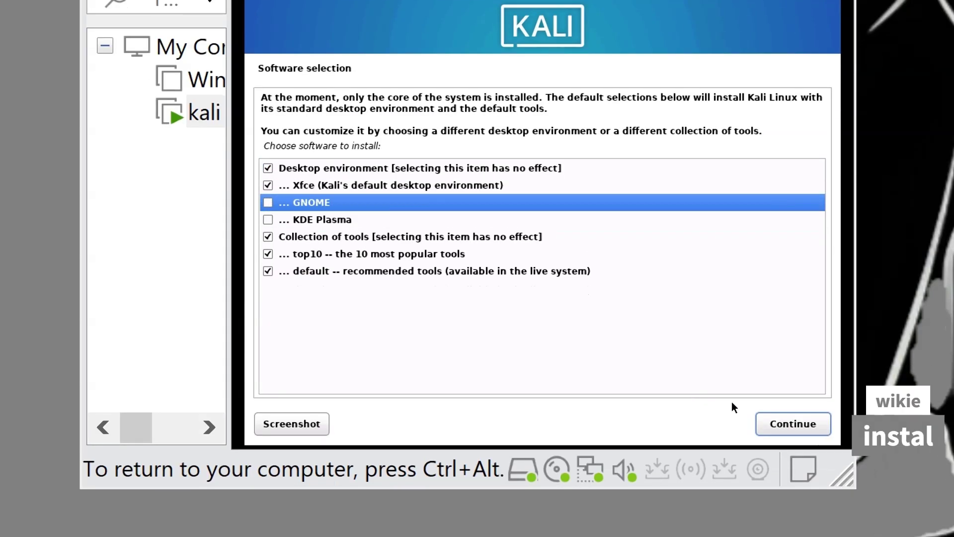
{"action": "left_click", "coordinate": [781, 422]}
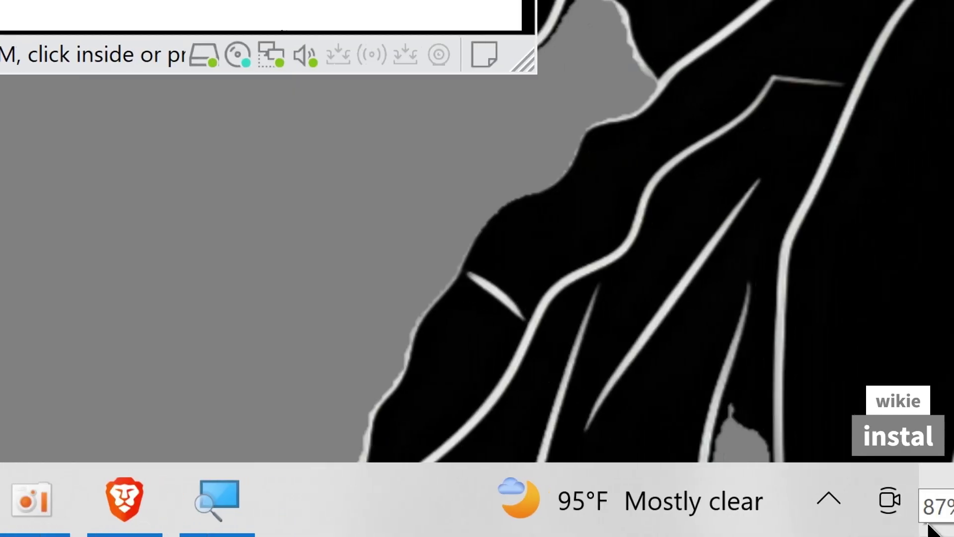
{"action": "left_click", "coordinate": [897, 497]}
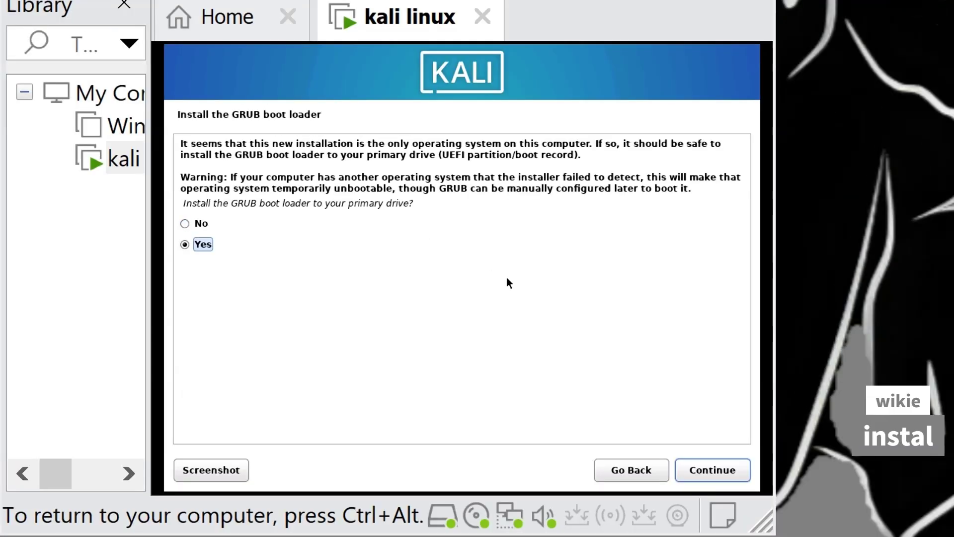
Step: Install GRUB to /dev/sda and finish the installation to reboot
{"action": "left_click", "coordinate": [717, 469]}
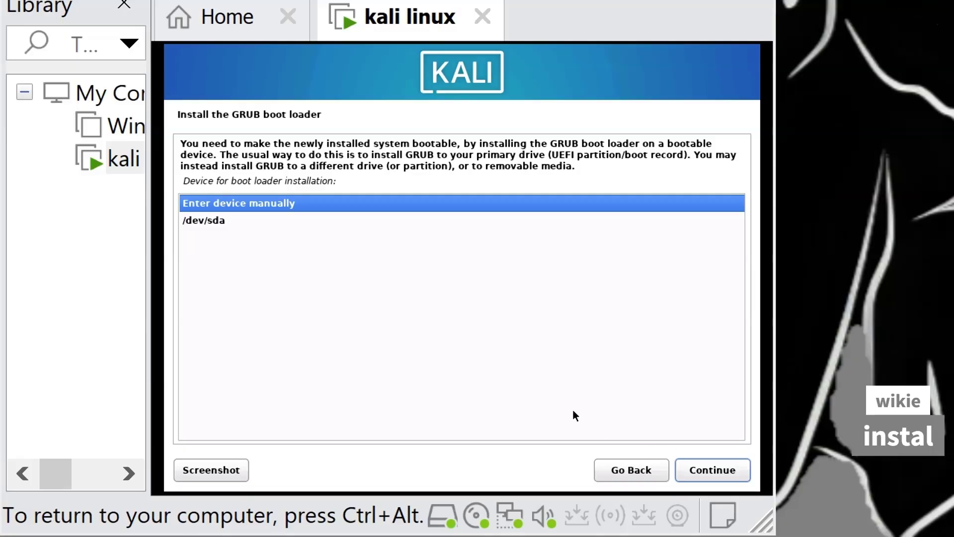
{"action": "left_click", "coordinate": [296, 220]}
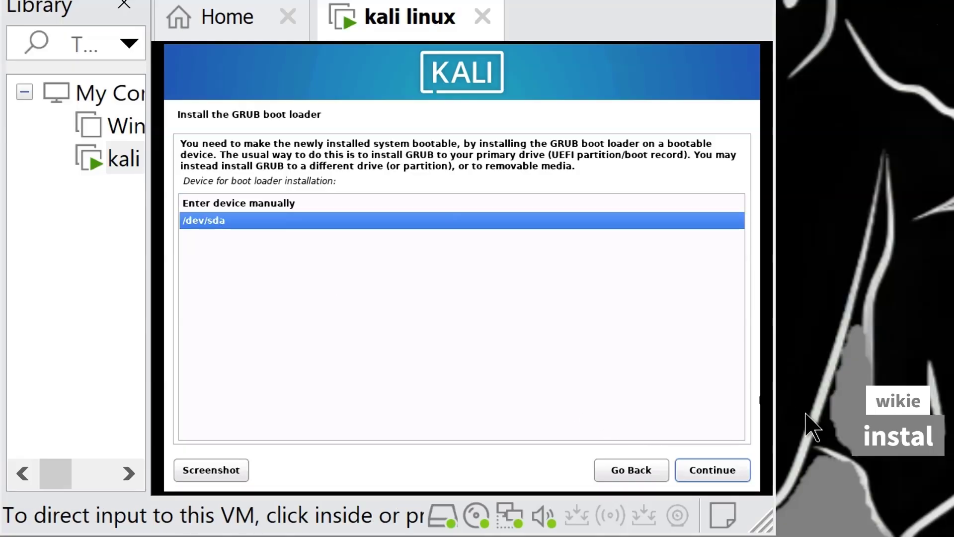
{"action": "left_click", "coordinate": [716, 469]}
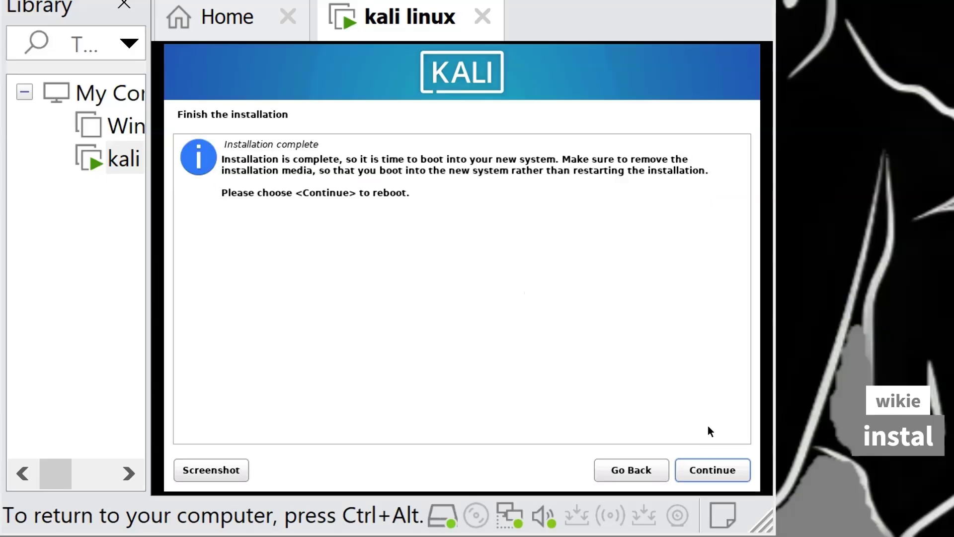
{"action": "left_click", "coordinate": [730, 473]}
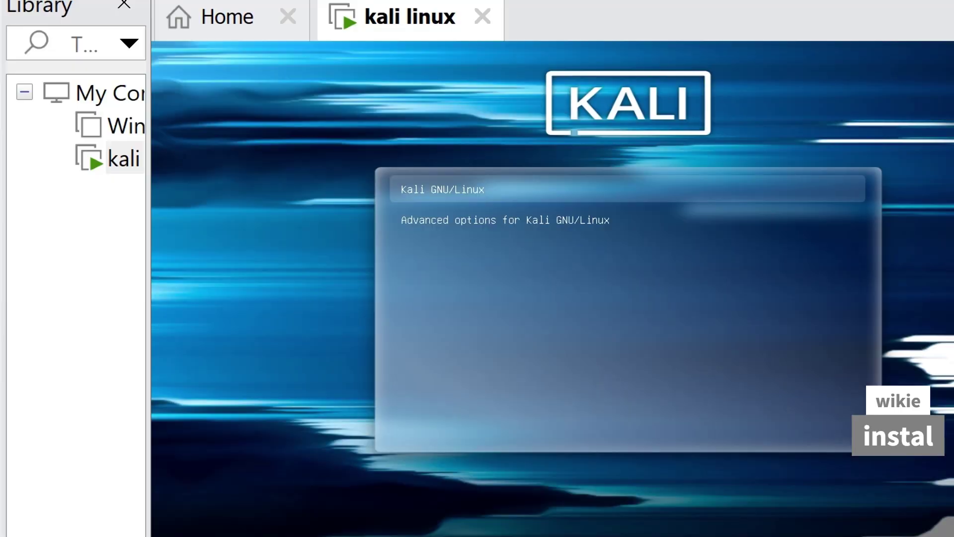
Step: Boot Kali GNU/Linux from GRUB and sign in with the new account's username and password
{"action": "key", "text": "Return"}
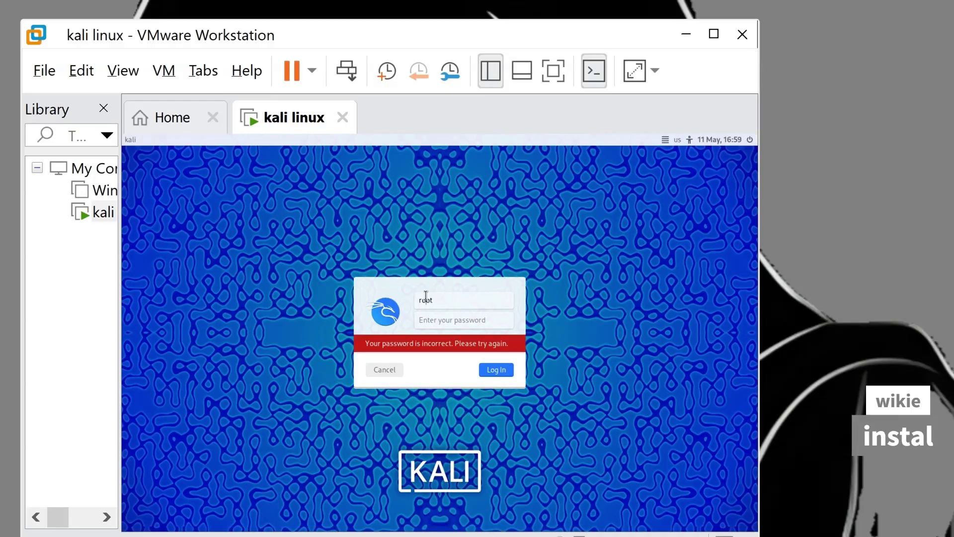
{"action": "type", "text": "kali"}
{"action": "key", "text": "Tab"}
{"action": "type", "text": "kali"}
{"action": "key", "text": "Return"}
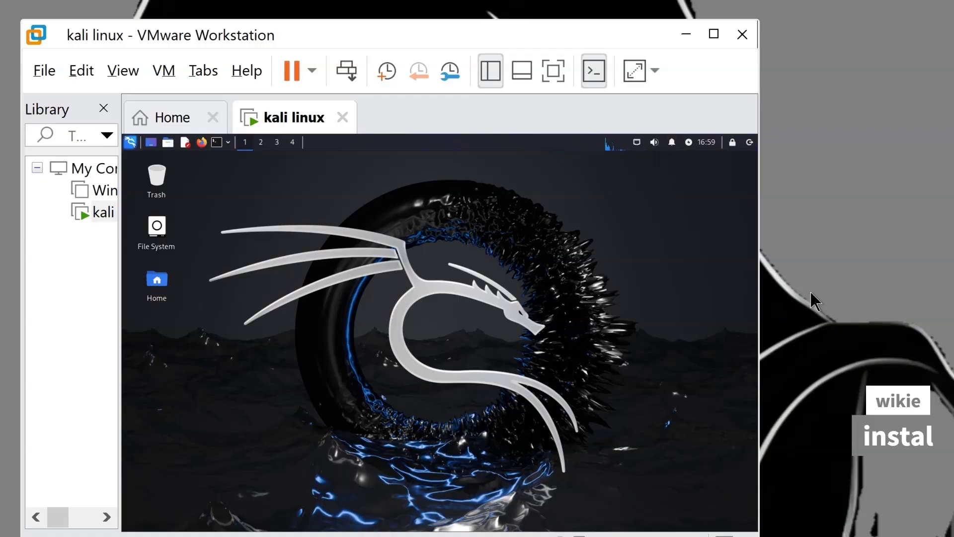
{"action": "key", "text": "super+minus"}
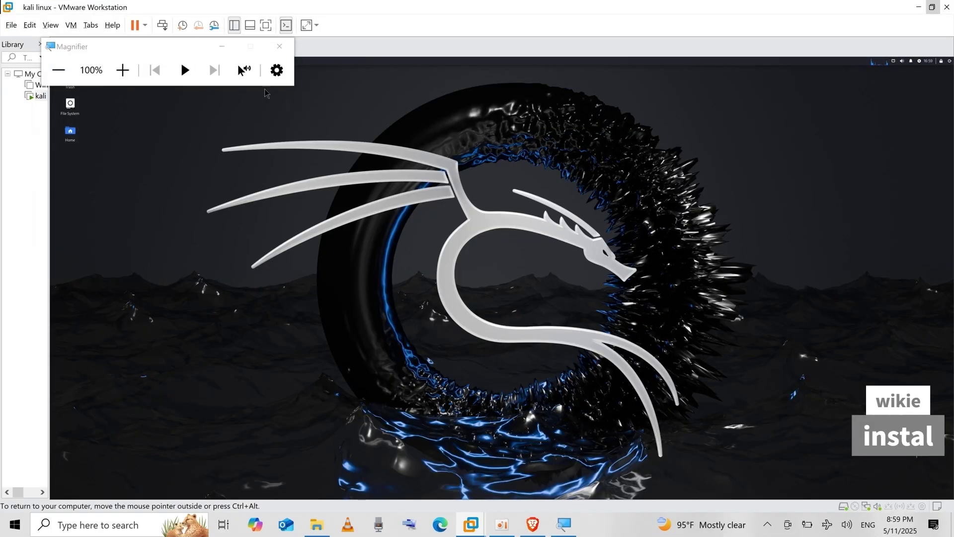
Step: Switch the kali linux machine to full screen, then minimize VMware to the Windows desktop
{"action": "left_click", "coordinate": [279, 46]}
{"action": "left_click_drag", "start_coordinate": [669, 236], "coordinate": [559, 210]}
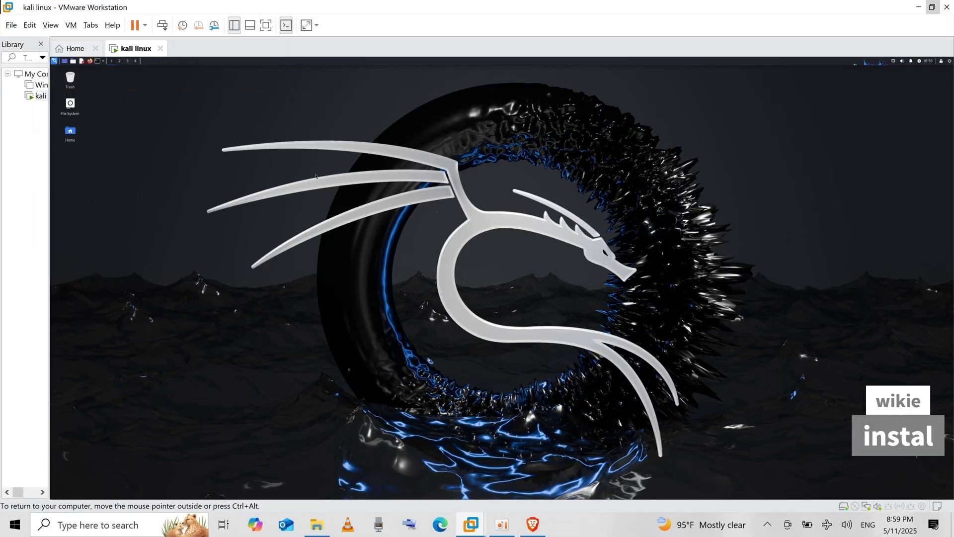
{"action": "left_click", "coordinate": [145, 26]}
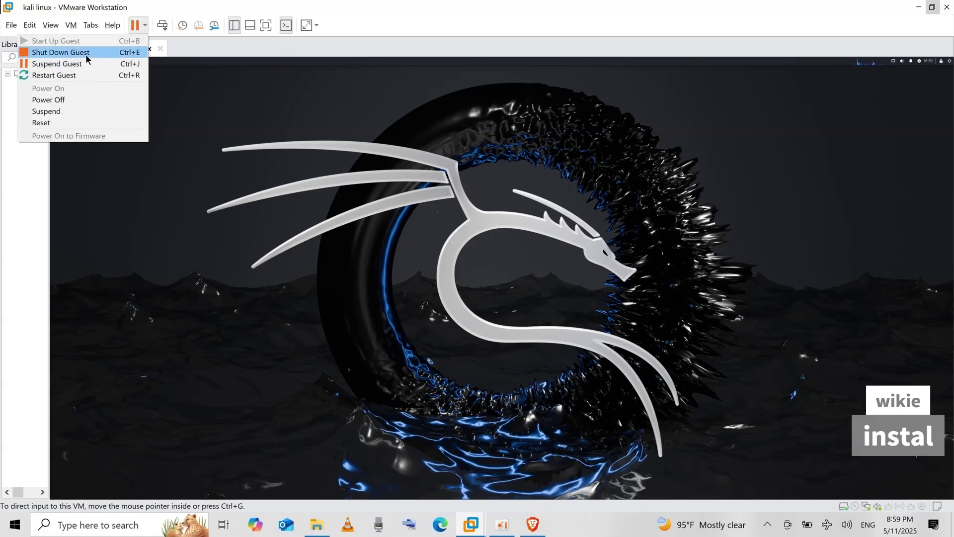
{"action": "left_click", "coordinate": [266, 25]}
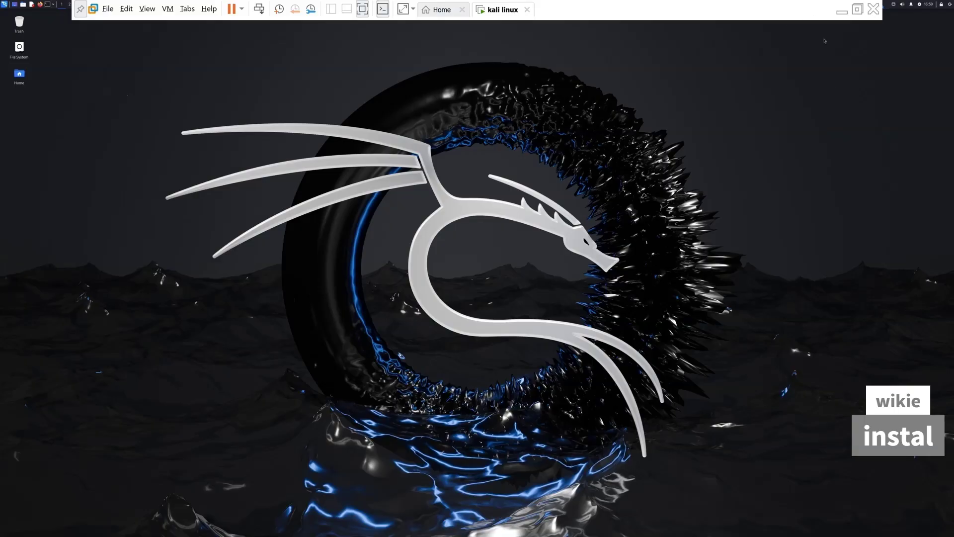
{"action": "left_click", "coordinate": [840, 14]}
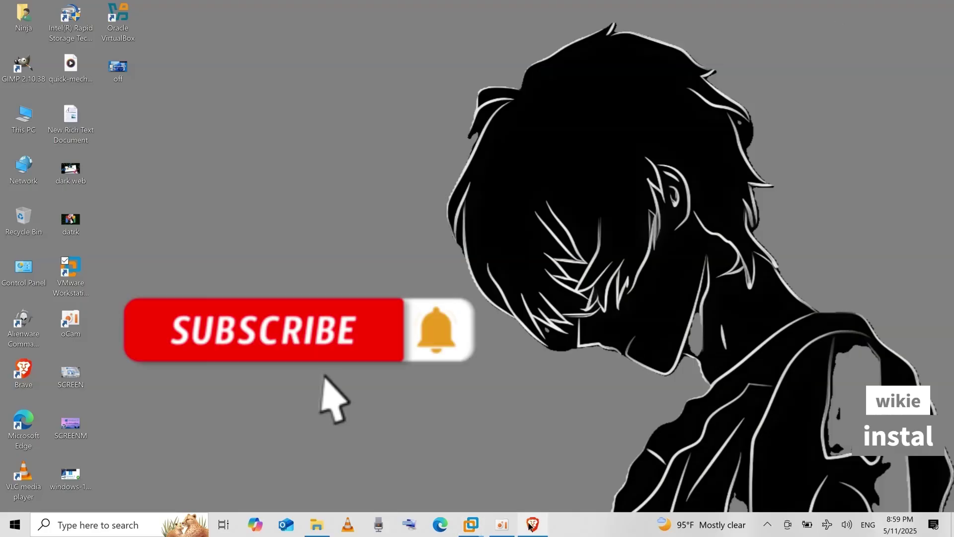
{"action": "mouse_move", "coordinate": [483, 524]}
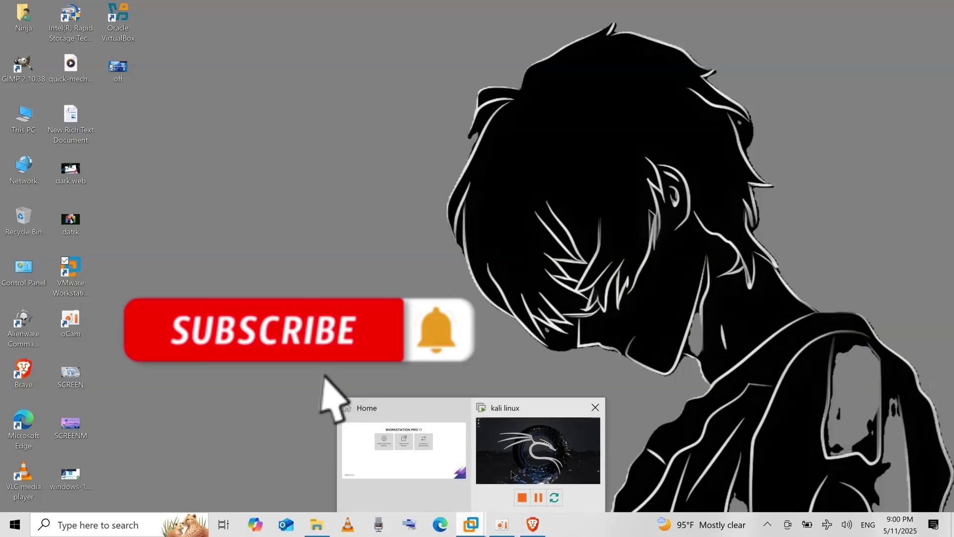